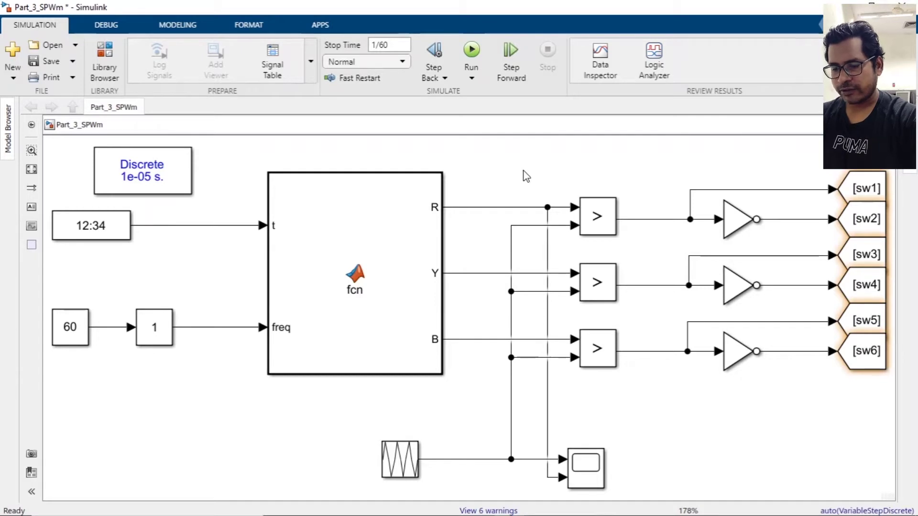
Step: Create a new model holding a copy of the SPWM control blocks and add a Specialized Power Systems Mosfet block
key(ctrl+n)
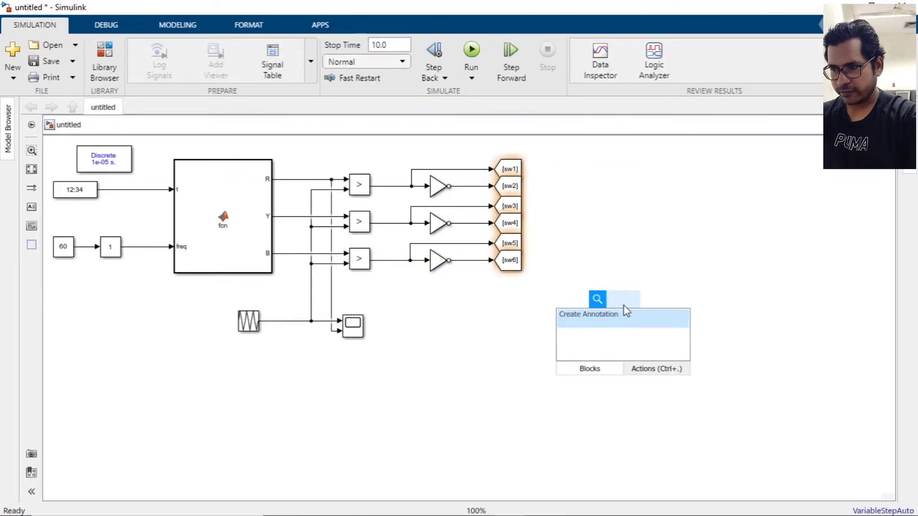
text(mos)
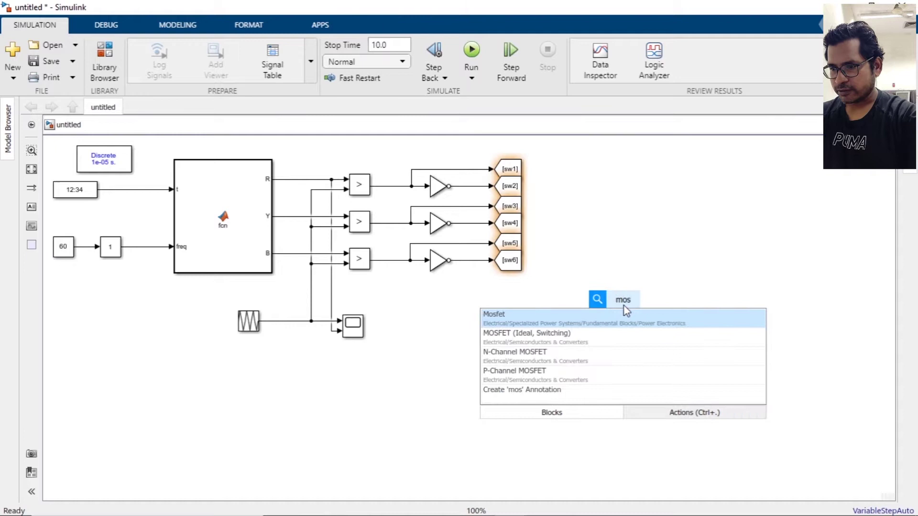
key(Return)
Step: Hide the Mosfet's measurement port and rotate the block so that its drain-source path runs vertically
double_click(621, 306)
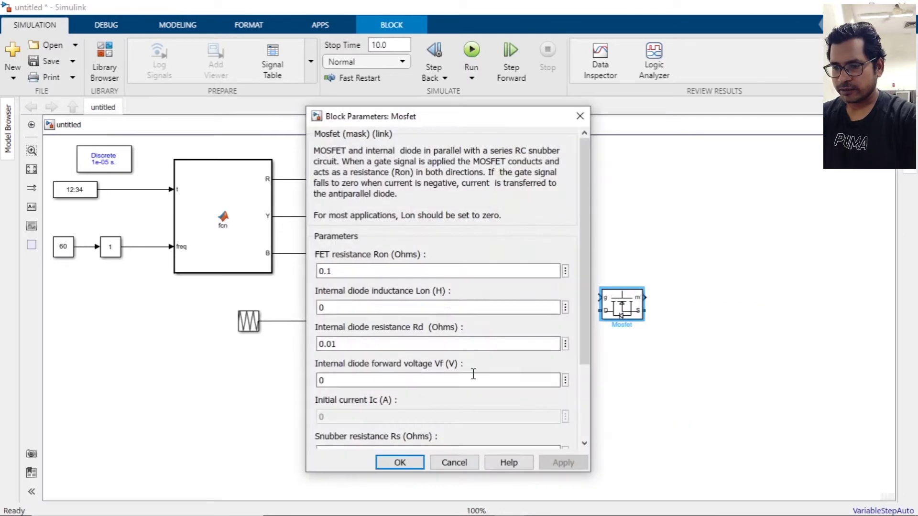
scroll(473, 374, down, 5)
click(387, 407)
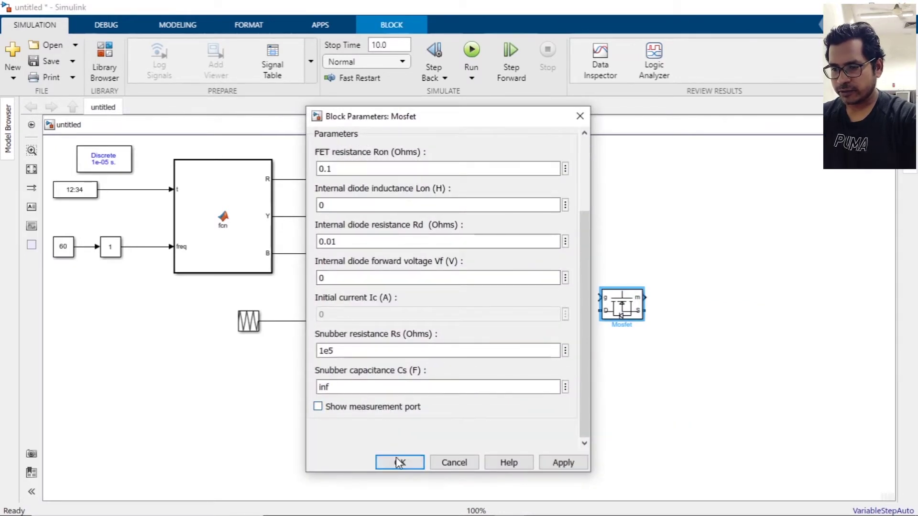
click(399, 462)
key(ctrl+r)
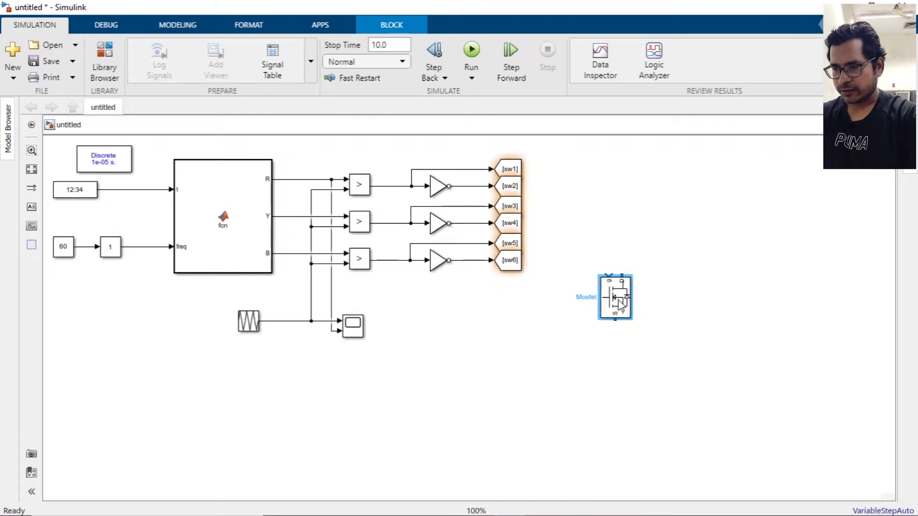
Step: Duplicate the Mosfet below the original and paste the pair twice alongside, forming three inverter legs of two switches each
drag(621, 312, 612, 454)
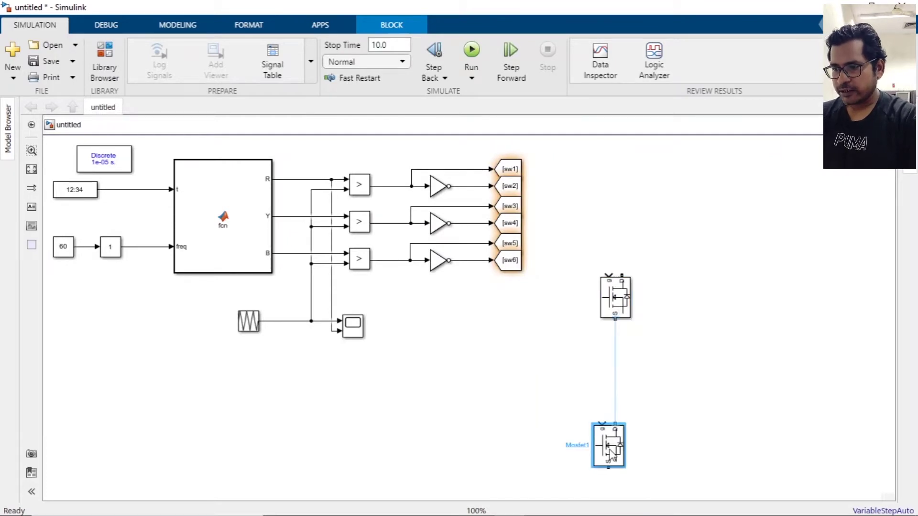
drag(570, 250, 641, 498)
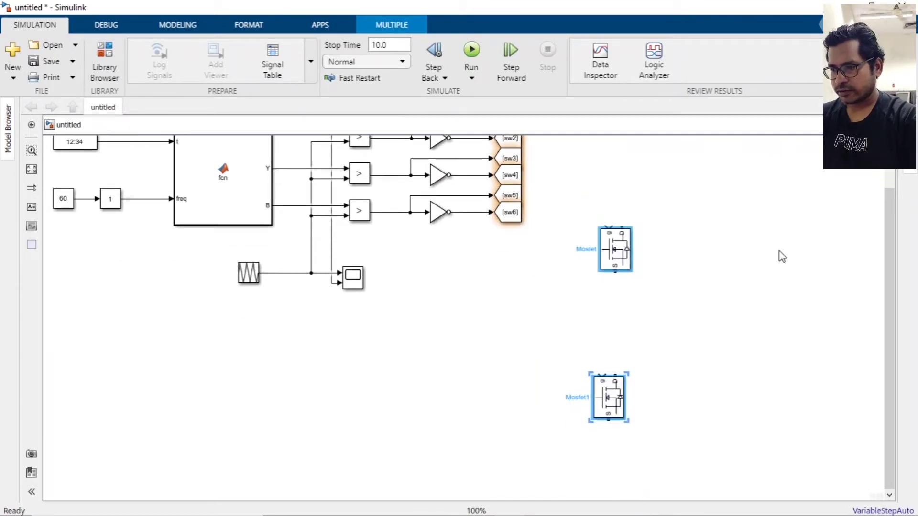
click(747, 292)
key(ctrl+v)
drag(774, 310, 760, 249)
click(835, 251)
key(ctrl+v)
drag(864, 263, 874, 250)
click(646, 232)
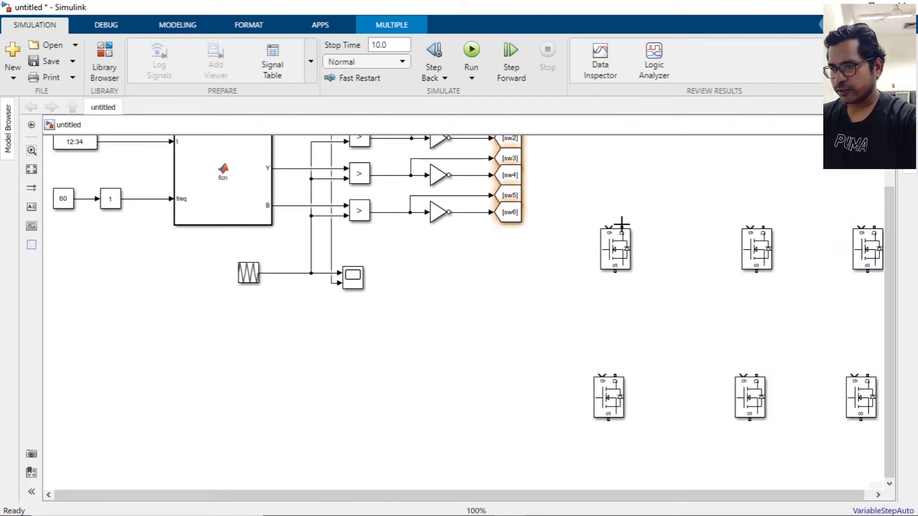
Step: Wire the upper drains together, the lower sources together, and each upper source to the drain of the Mosfet below it
mouse_move(622, 227)
mouse_down()
mouse_move(846, 211)
mouse_move(874, 227)
mouse_up()
drag(609, 420, 860, 419)
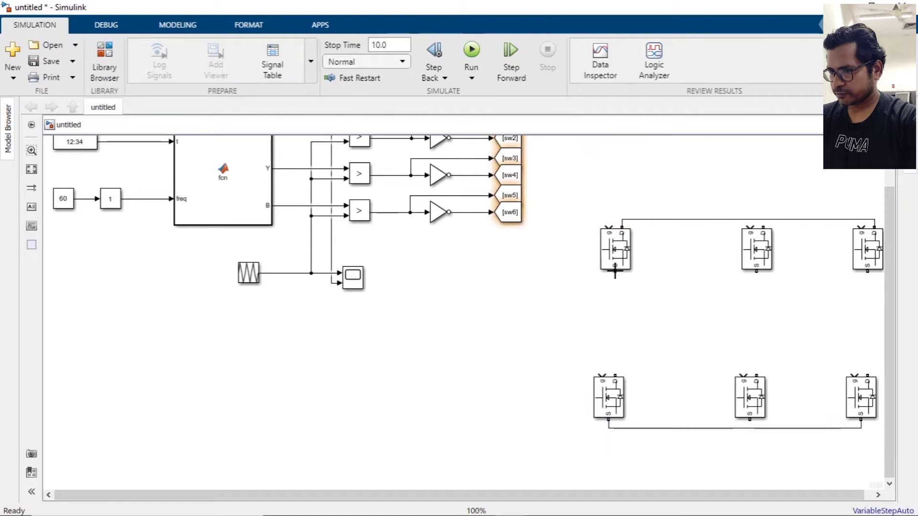
drag(614, 272, 615, 375)
drag(756, 271, 756, 375)
drag(868, 272, 868, 375)
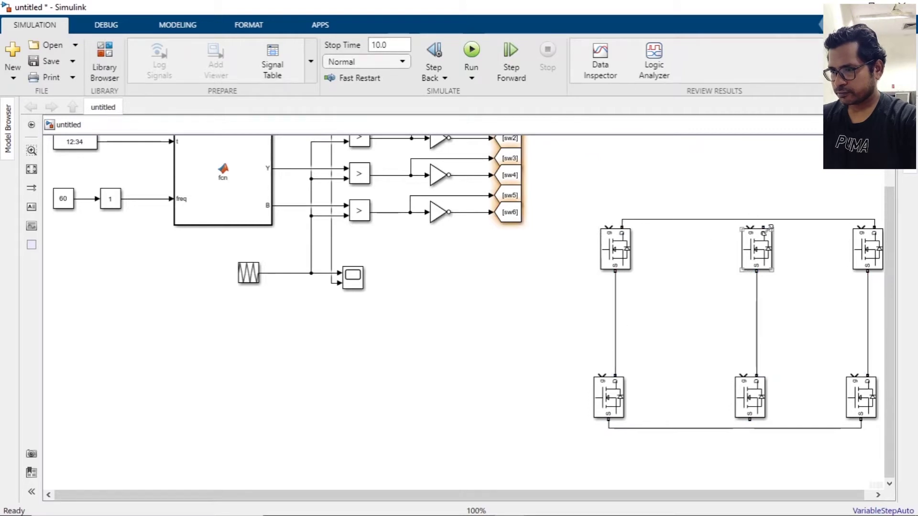
drag(767, 229, 763, 219)
Step: Add a From block with Goto tag sw1 and connect it to the gate of the first leg's upper Mosfet
double_click(595, 193)
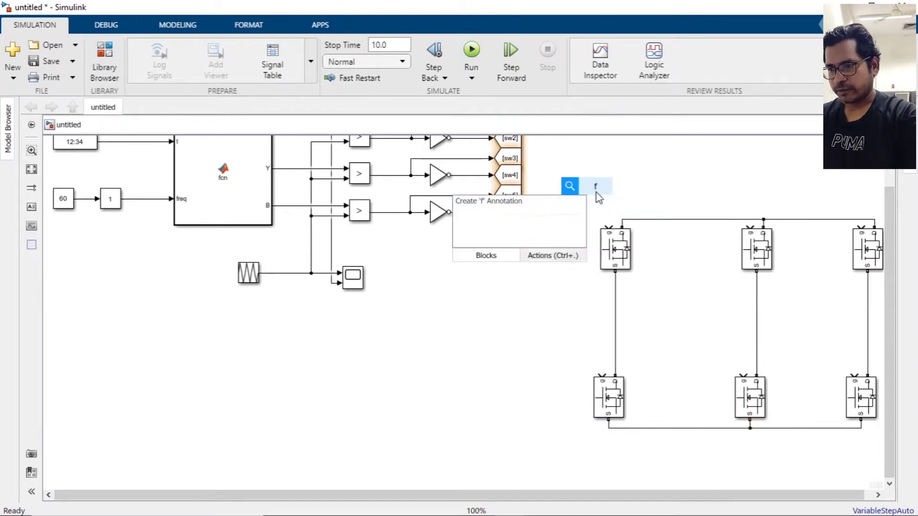
text(from)
key(Return)
double_click(595, 193)
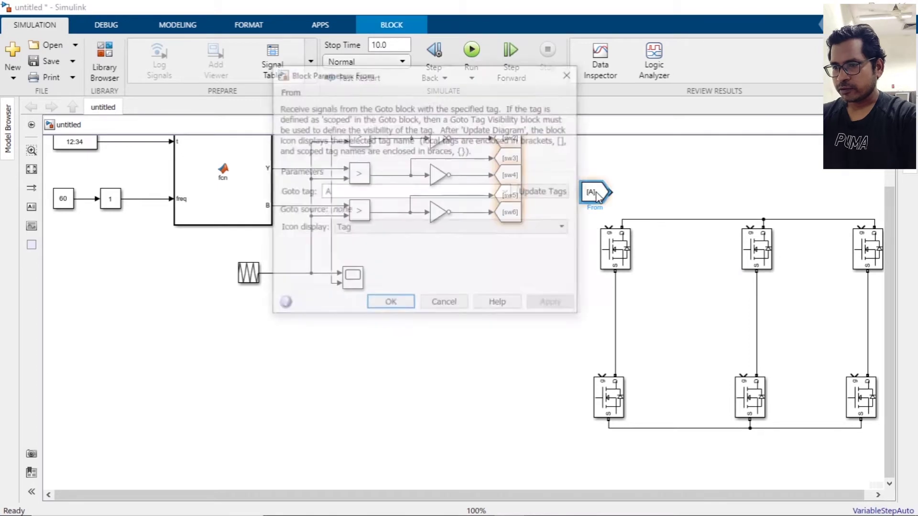
key(BackSpace)
text(s)
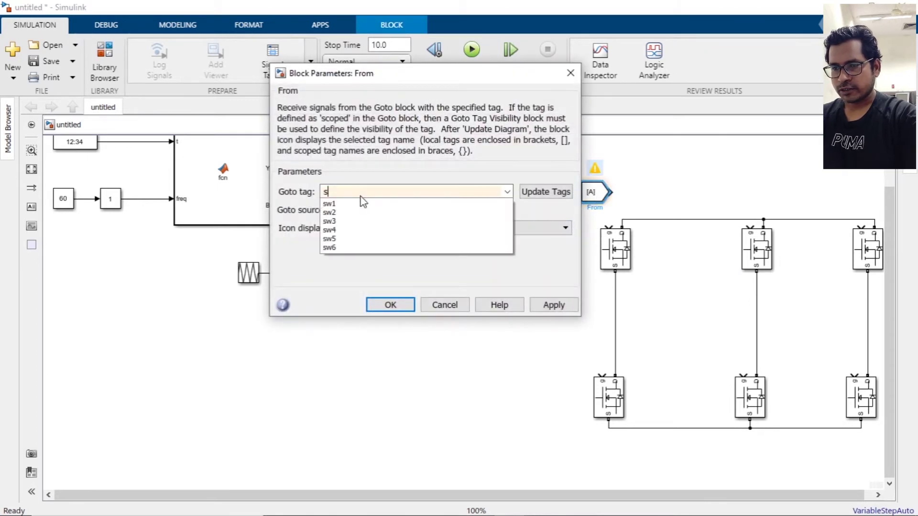
text(w)
key(Down)
key(Return)
key(Return)
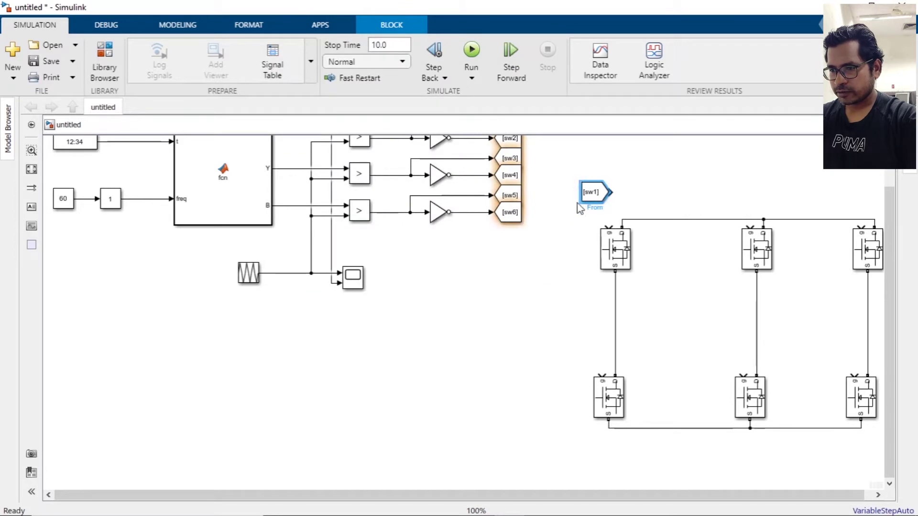
drag(597, 191, 575, 213)
ctrl+click(618, 236)
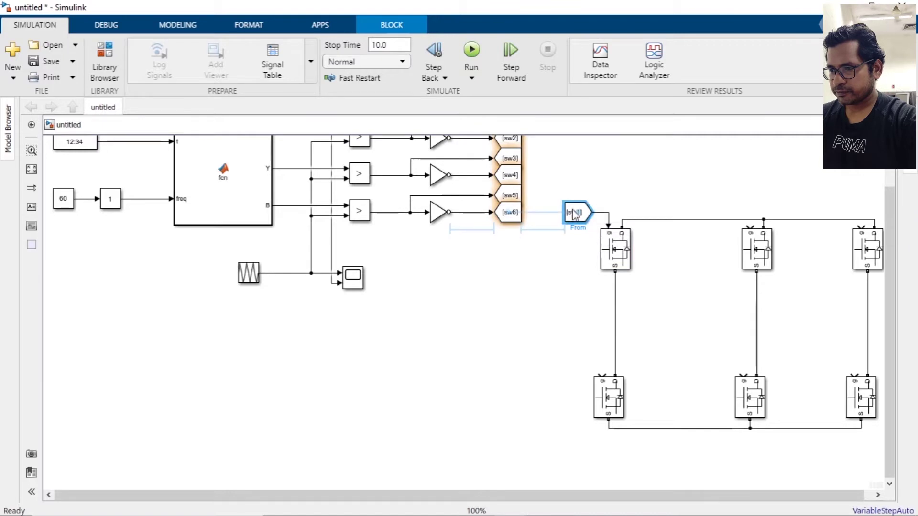
Step: Copy the From block to the gate of the first leg's lower Mosfet and set its Goto tag to sw2
click(564, 377)
key(ctrl+v)
drag(577, 385, 603, 396)
double_click(578, 368)
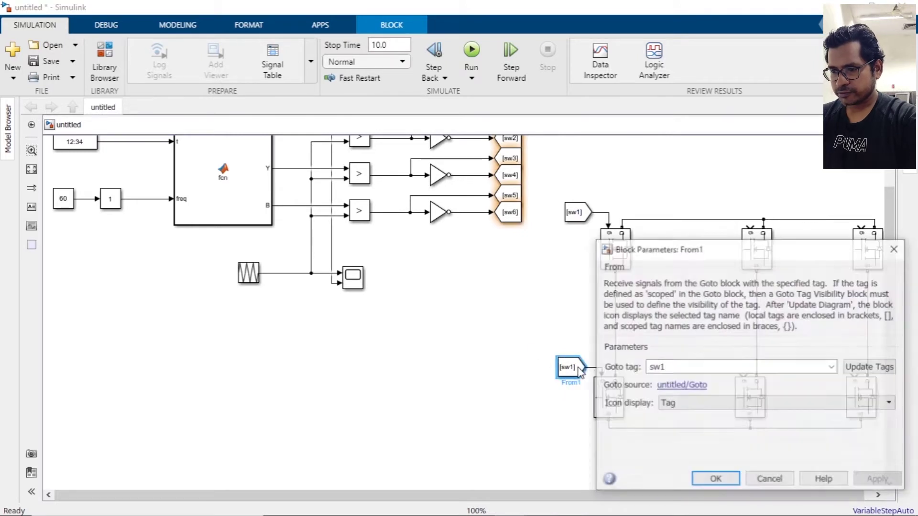
click(674, 366)
key(BackSpace)
text(2)
key(Return)
Step: Connect another From block copy to the gate of the second leg's upper Mosfet and set its tag to sw3
click(727, 198)
key(ctrl+v)
mouse_move(738, 206)
mouse_down()
mouse_move(714, 201)
mouse_move(750, 225)
mouse_up()
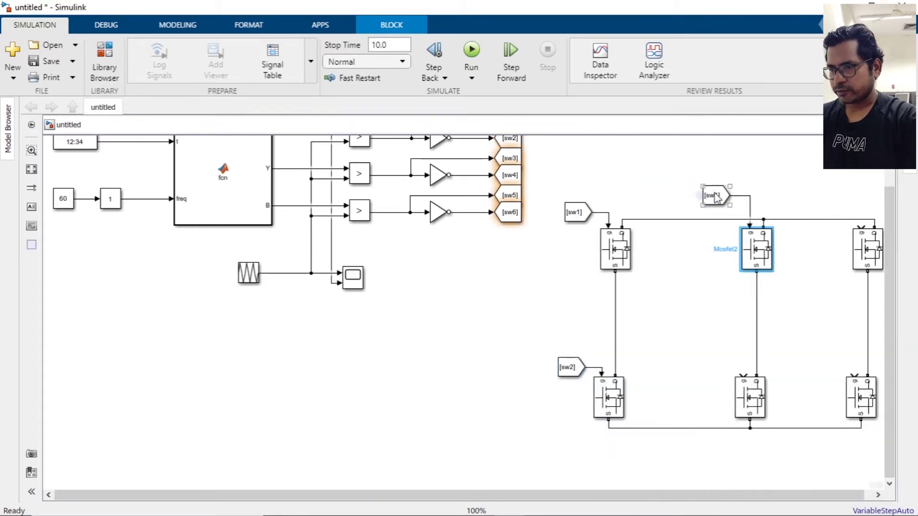
double_click(713, 195)
key(BackSpace)
text(3)
key(Return)
Step: Connect another From block copy to the gate of the second leg's lower Mosfet and set its tag to sw4
key(ctrl+v)
drag(729, 367, 743, 378)
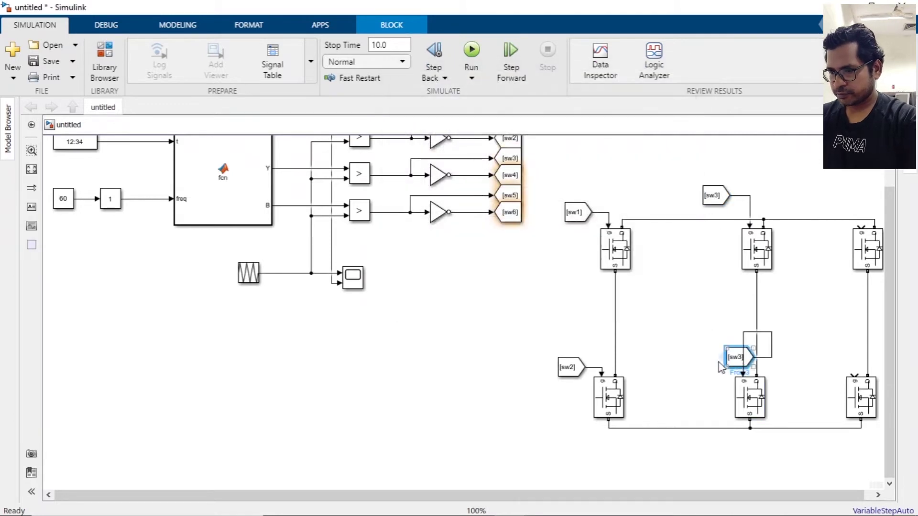
double_click(713, 367)
key(BackSpace)
text(4)
key(Return)
Step: Connect another From block copy to the gate of the third leg's upper Mosfet and set its tag to sw5
key(ctrl+v)
drag(853, 202, 861, 224)
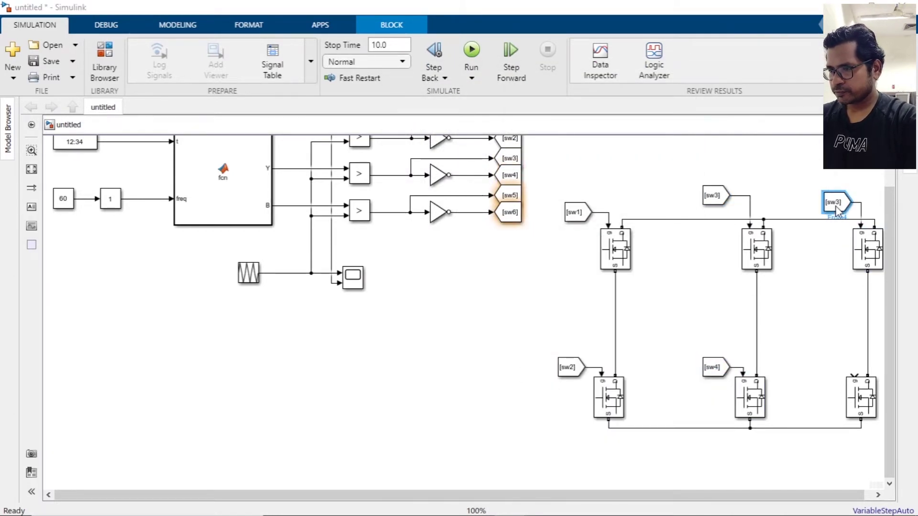
double_click(834, 202)
key(BackSpace)
text(5)
key(Return)
Step: Connect another From block copy to the gate of the third leg's lower Mosfet and set its tag to sw6
key(ctrl+v)
drag(840, 376, 833, 377)
drag(846, 367, 854, 375)
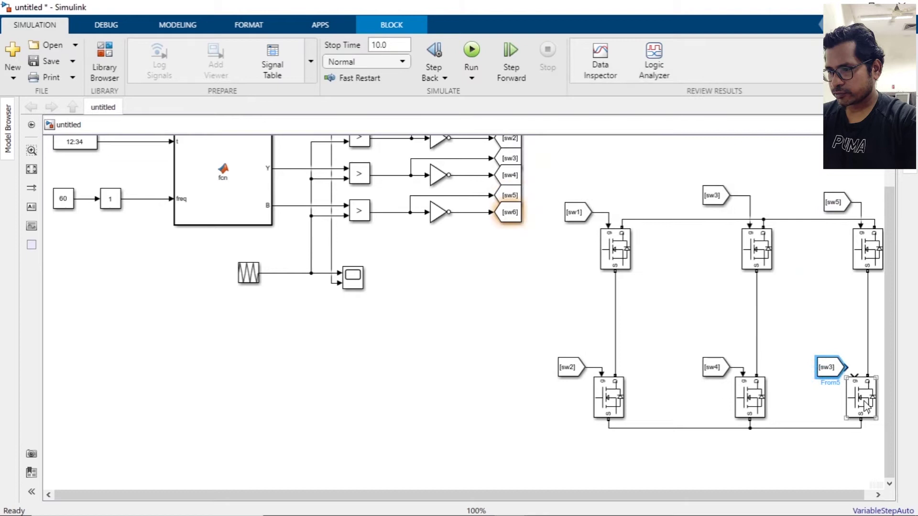
double_click(829, 367)
click(670, 368)
key(BackSpace)
text(6)
key(Return)
Step: Add a Specialized Power Systems DC Voltage Source of 575 V and connect it across the inverter's upper and lower rails
double_click(452, 317)
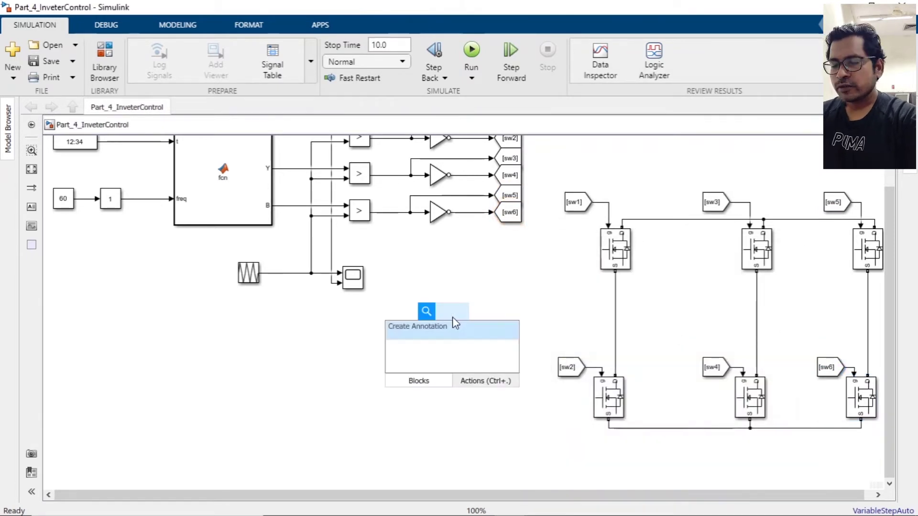
text(dc)
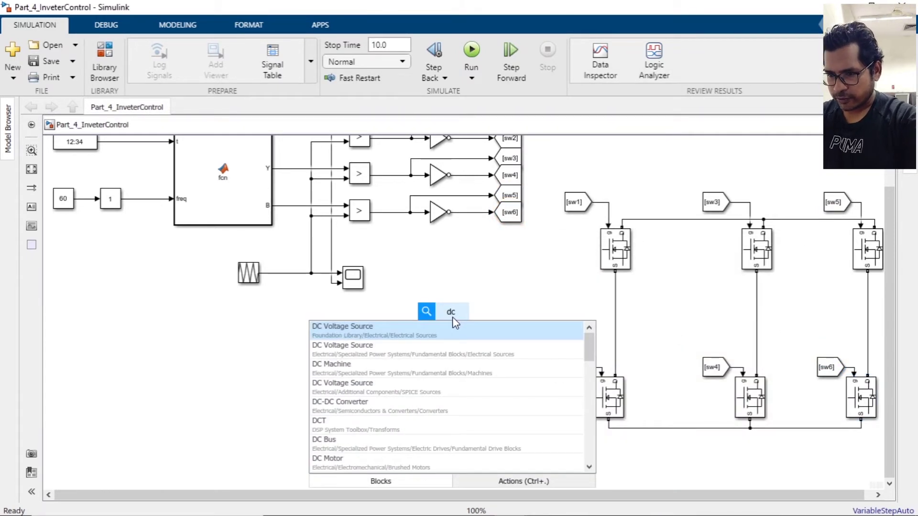
click(475, 353)
drag(536, 264, 536, 219)
drag(450, 329, 574, 428)
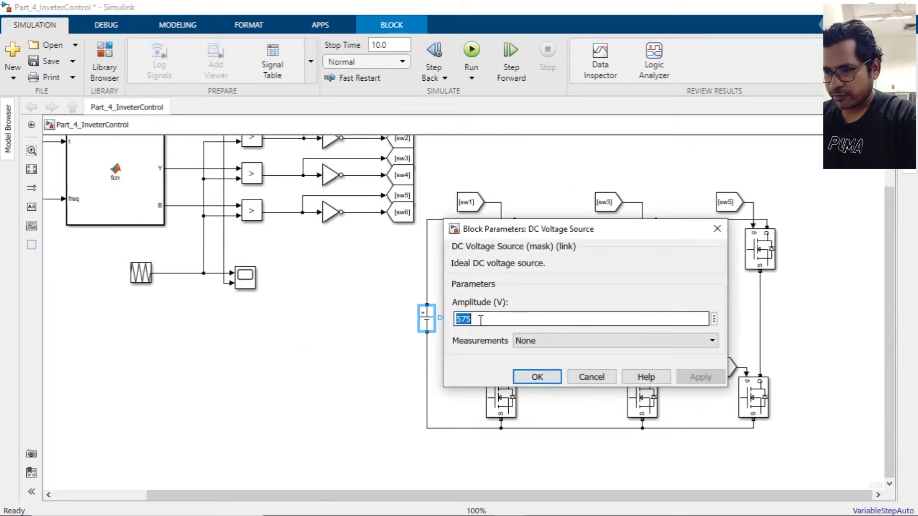
click(537, 377)
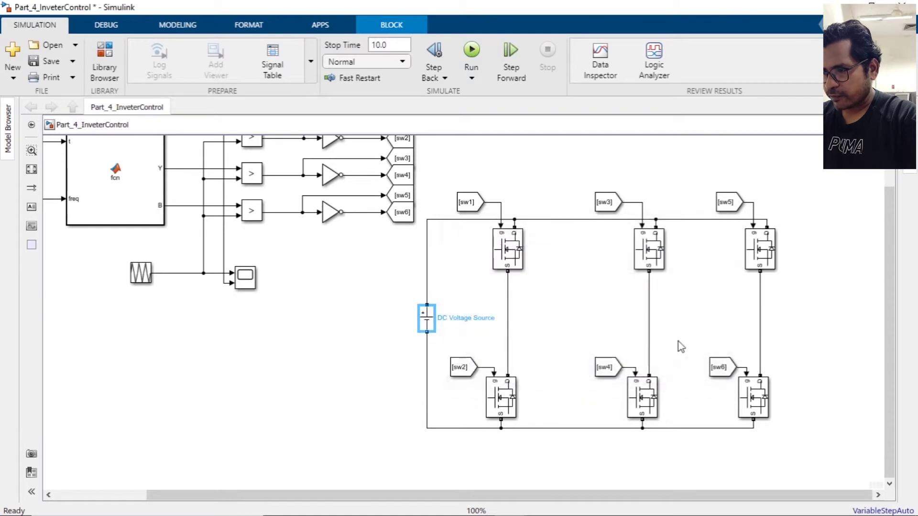
Step: Delete the unconnected branch lines coming from the midpoints of the second and third inverter legs
click(795, 326)
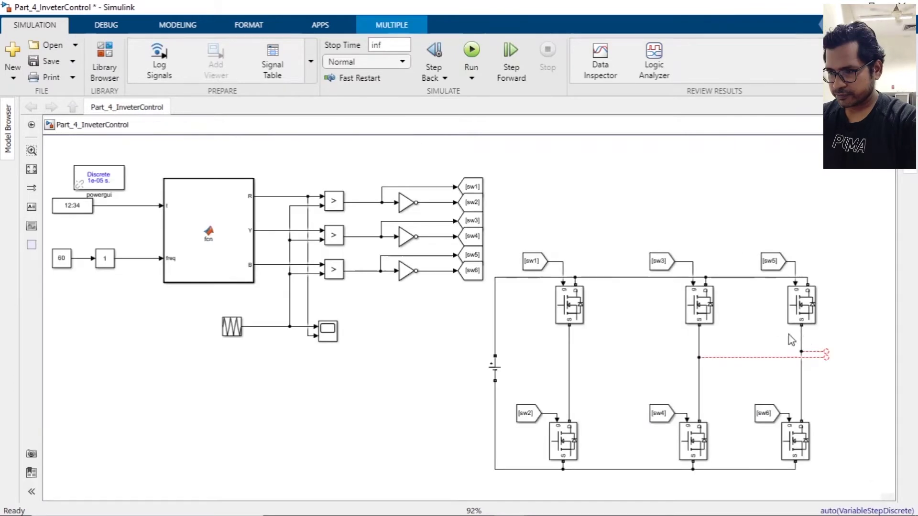
drag(788, 335, 823, 357)
key(Delete)
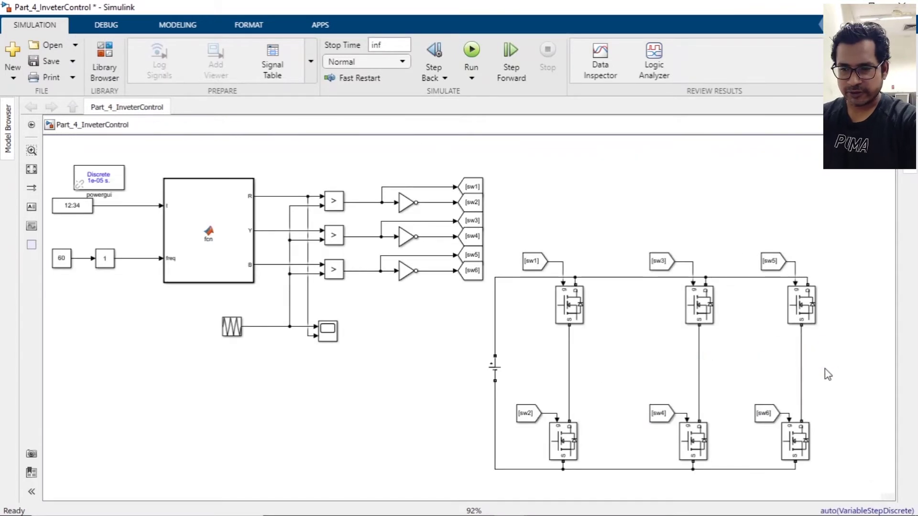
Step: Copy the Three-Phase V-I Measurement, Asynchronous Machine, load constant, scopes and speed-output blocks from the Part_2 model
mouse_move(518, 484)
click(511, 506)
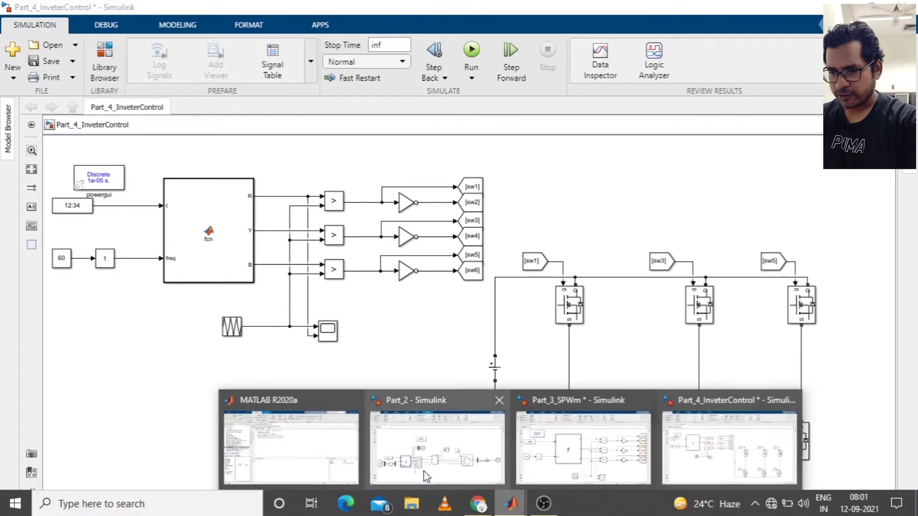
click(478, 452)
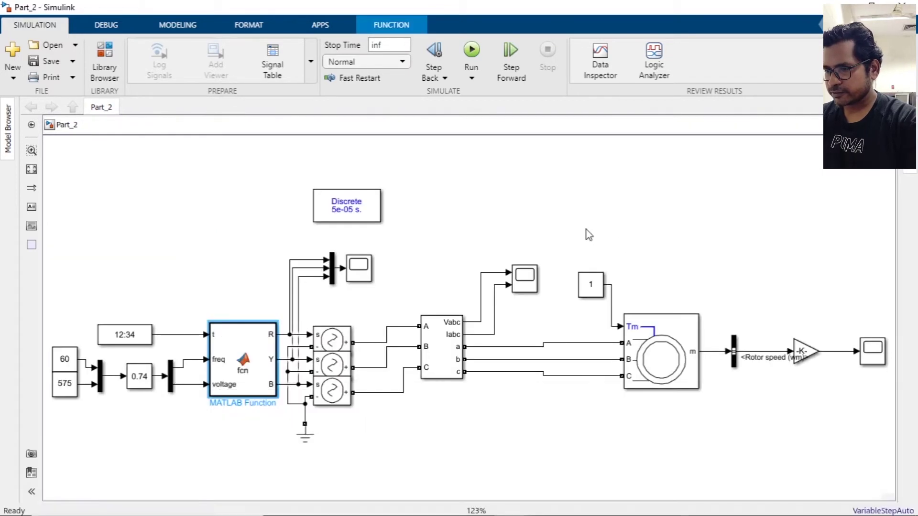
mouse_move(588, 231)
mouse_down()
mouse_move(761, 443)
mouse_move(784, 437)
mouse_up()
drag(434, 234, 887, 431)
key(ctrl+c)
click(841, 5)
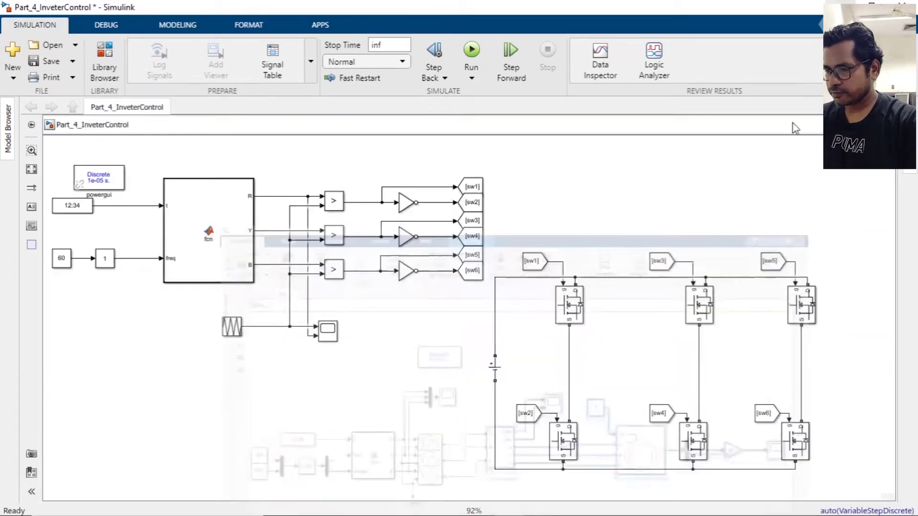
Step: Paste the measurement and motor blocks into Part_4_InveterControl beside the third inverter leg and shift them level with the leg midpoints
click(837, 334)
key(ctrl+v)
drag(859, 306, 897, 315)
scroll(764, 442, down, 1)
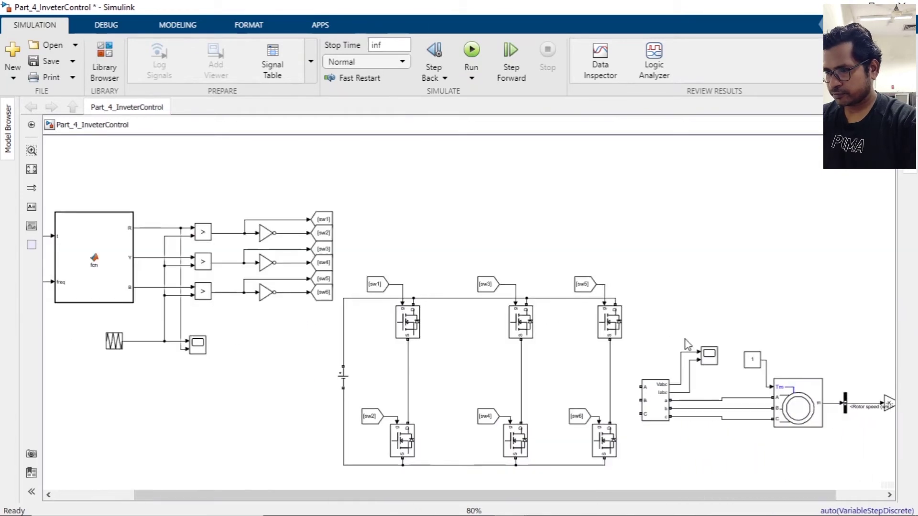
drag(740, 492, 788, 492)
drag(583, 298, 879, 440)
key(Up)
key(Up)
key(Up)
key(Up)
key(Up)
key(Up)
key(Up)
key(Up)
key(Up)
key(Up)
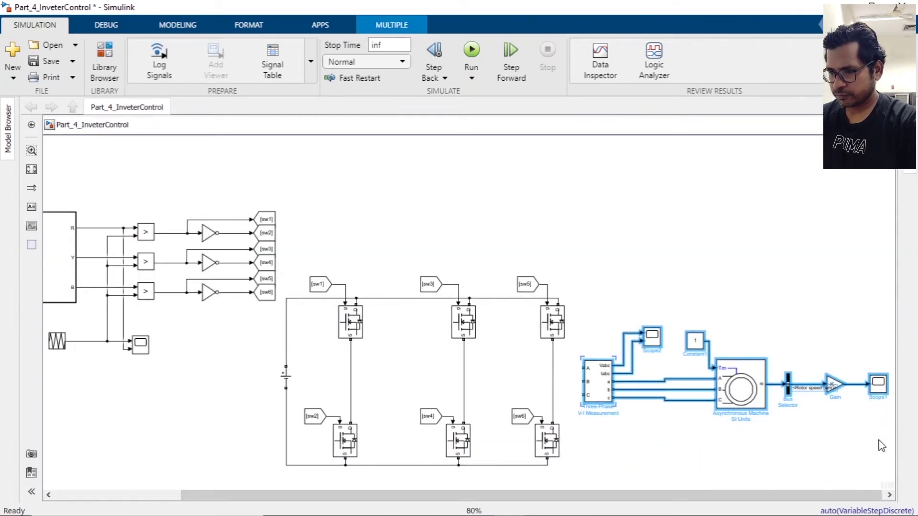
Step: Connect inputs A, B and C of the Three-Phase V-I Measurement to the midpoints of the first, second and third inverter legs
click(749, 312)
drag(583, 366, 351, 368)
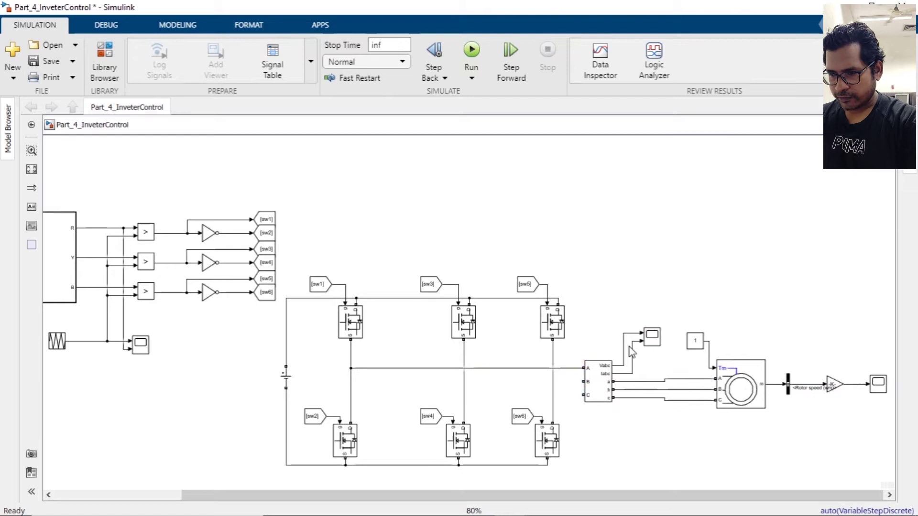
click(596, 392)
drag(581, 381, 464, 382)
drag(583, 397, 550, 393)
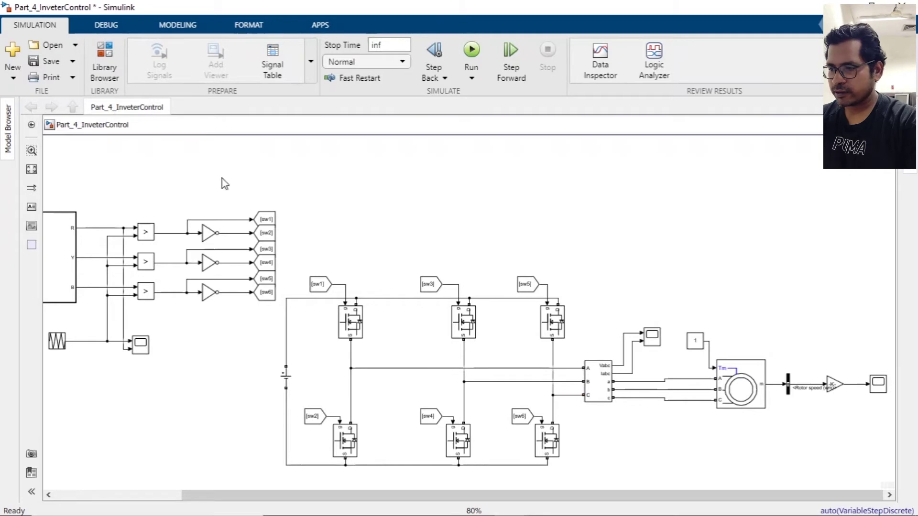
Step: Run the simulation of the inverter-fed motor model and close the Diagnostic Viewer
click(532, 218)
click(471, 56)
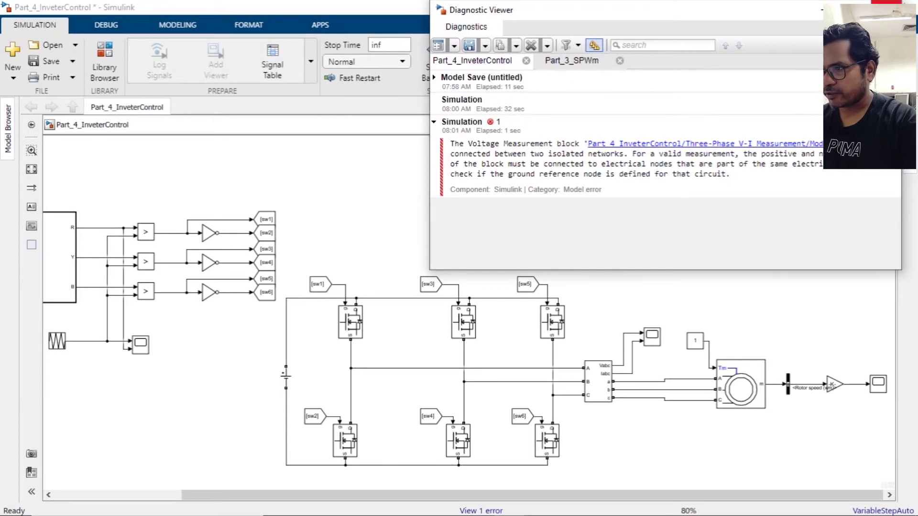
click(886, 1)
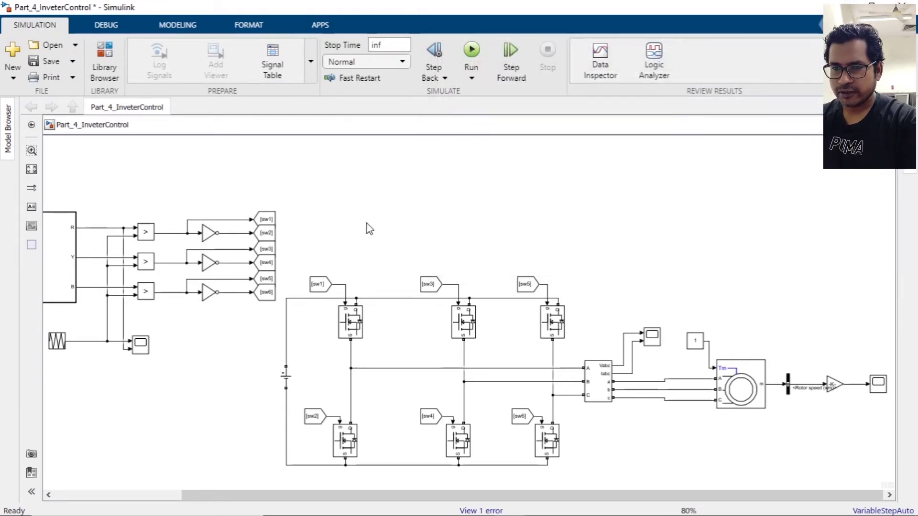
Step: Search the block library for ground and add the Ground block to the inverter's negative DC rail, beneath the DC source
click(98, 62)
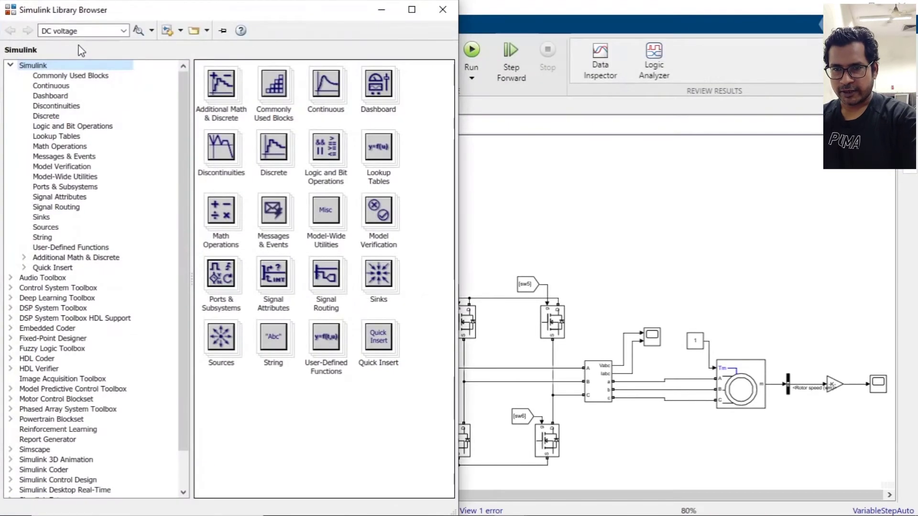
click(84, 31)
text(gr)
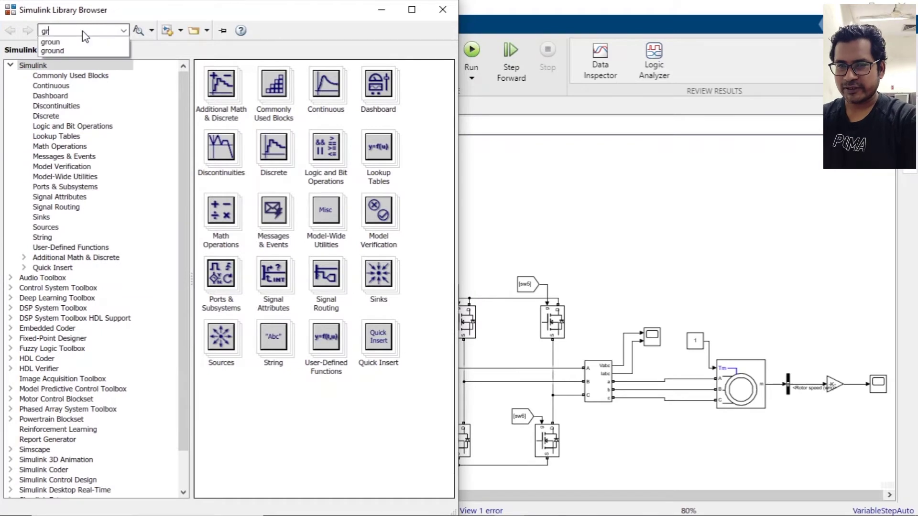
text(ound)
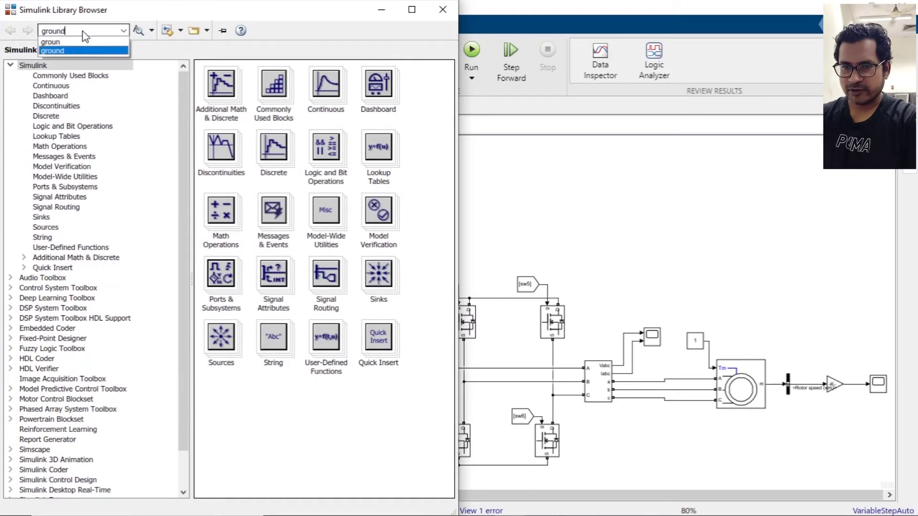
key(Return)
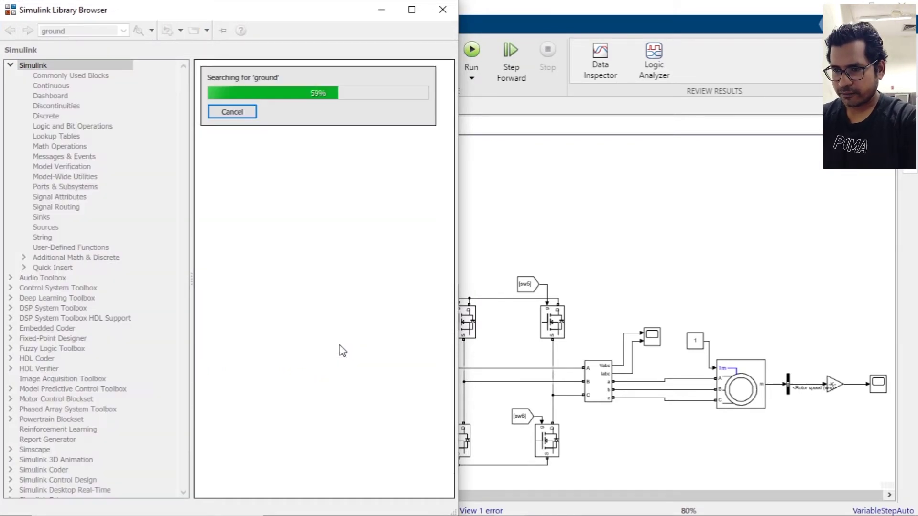
scroll(414, 396, down, 1)
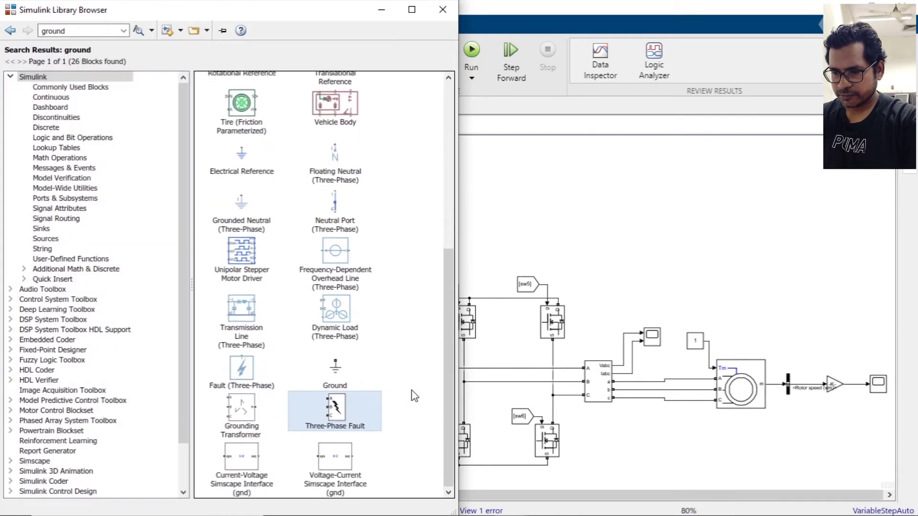
drag(336, 377, 291, 484)
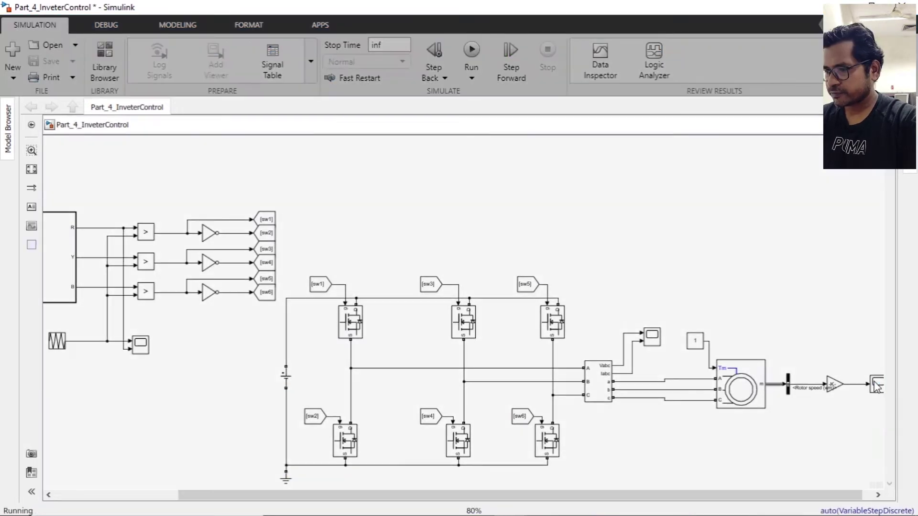
Step: Open the rotor speed scope beside the model to examine the speed curve and stop the simulation
double_click(878, 384)
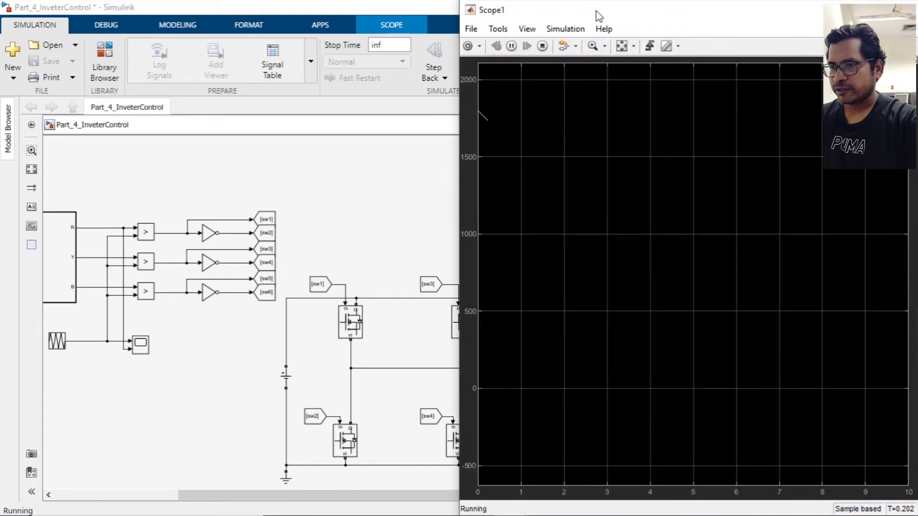
drag(599, 17, 915, 19)
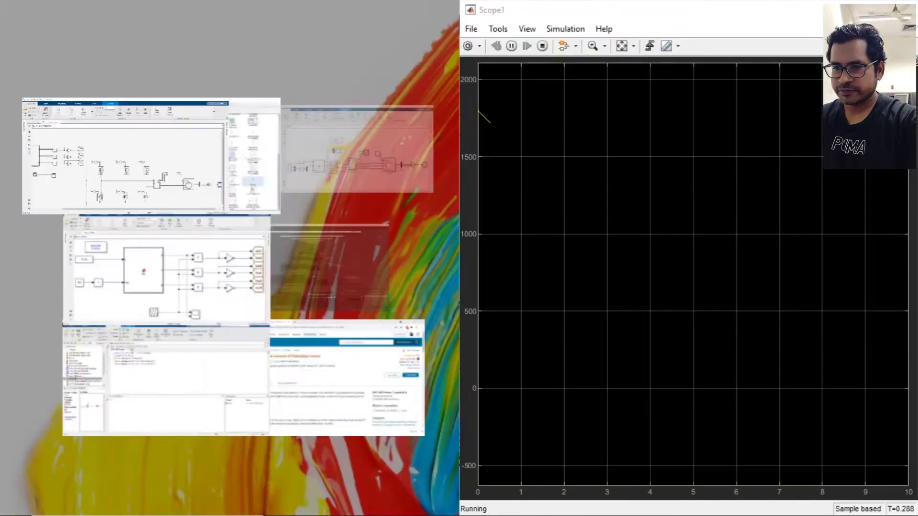
click(51, 171)
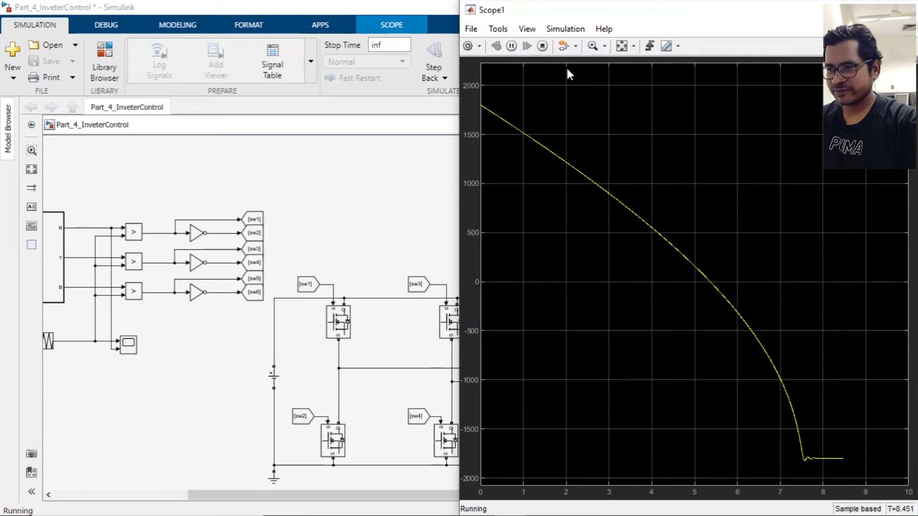
click(541, 48)
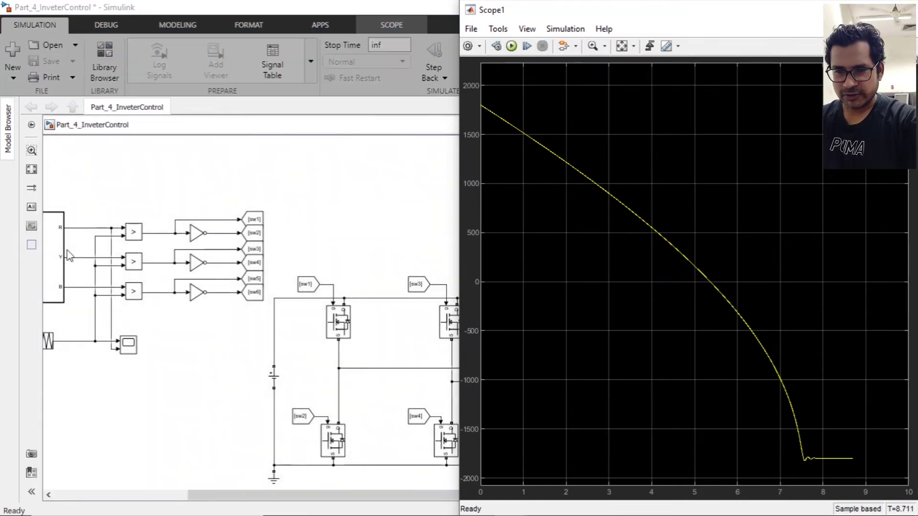
Step: Swap the Y and B outputs in the MATLAB Function code, assigning +120 degrees to B and +240 degrees to Y, and save
click(82, 176)
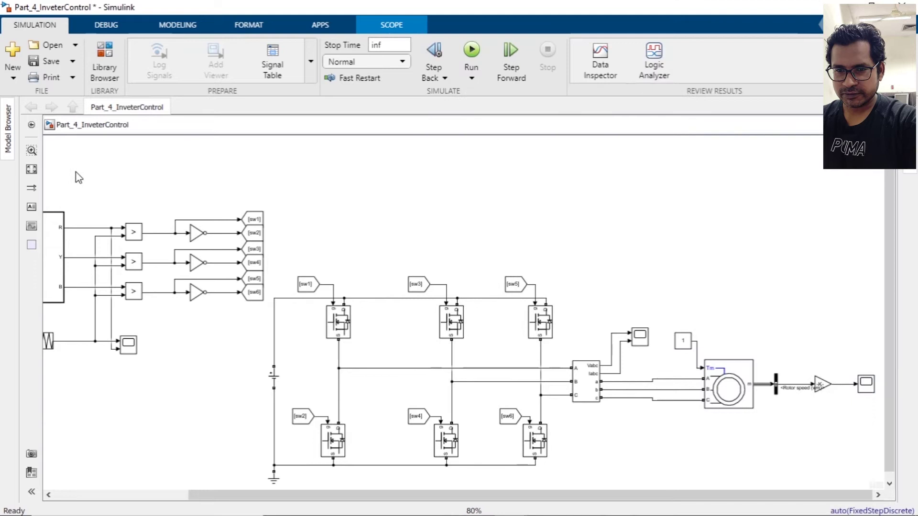
click(31, 168)
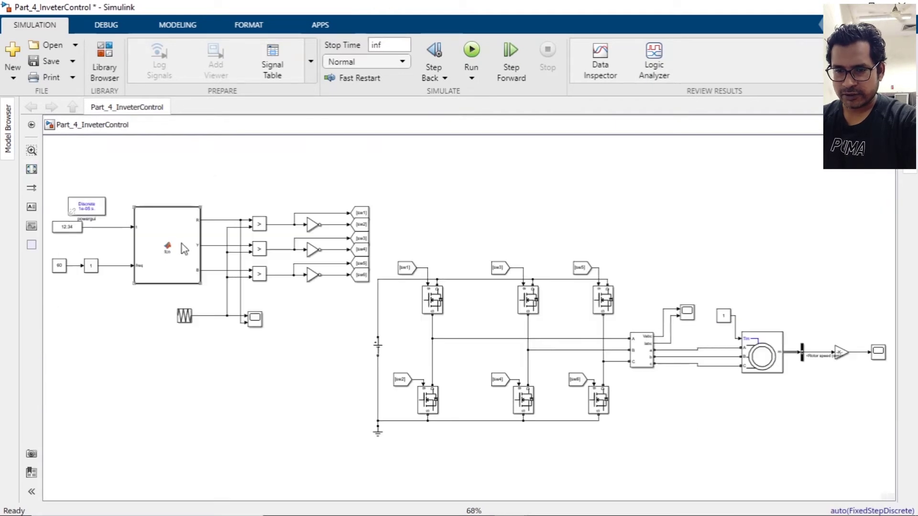
double_click(191, 244)
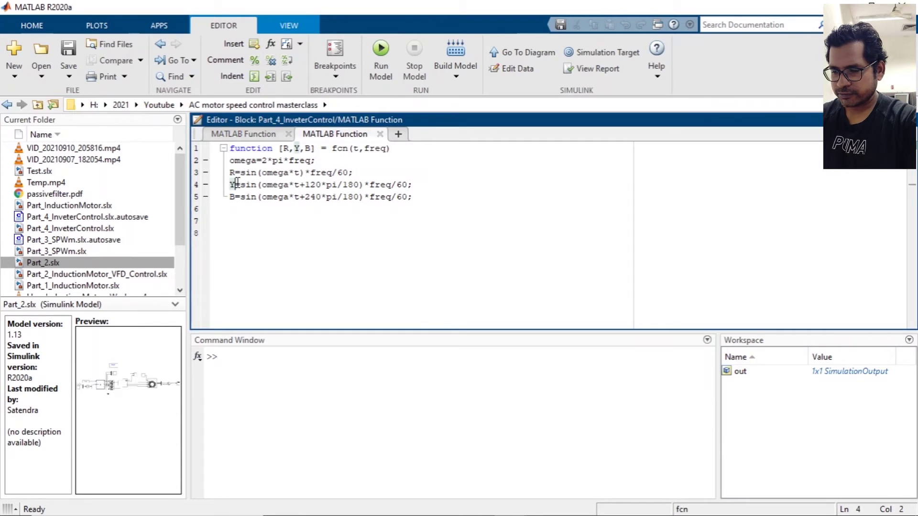
key(BackSpace)
text(B)
key(Down)
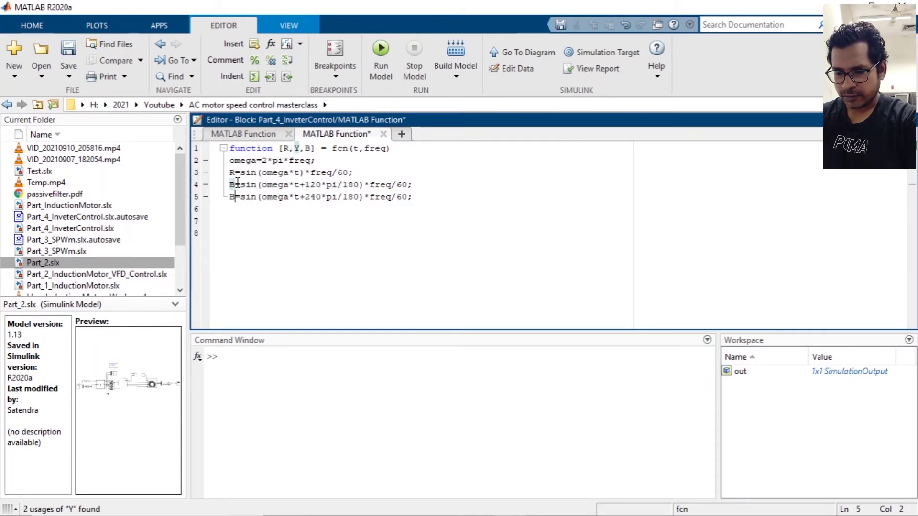
key(BackSpace)
text(Y)
click(393, 261)
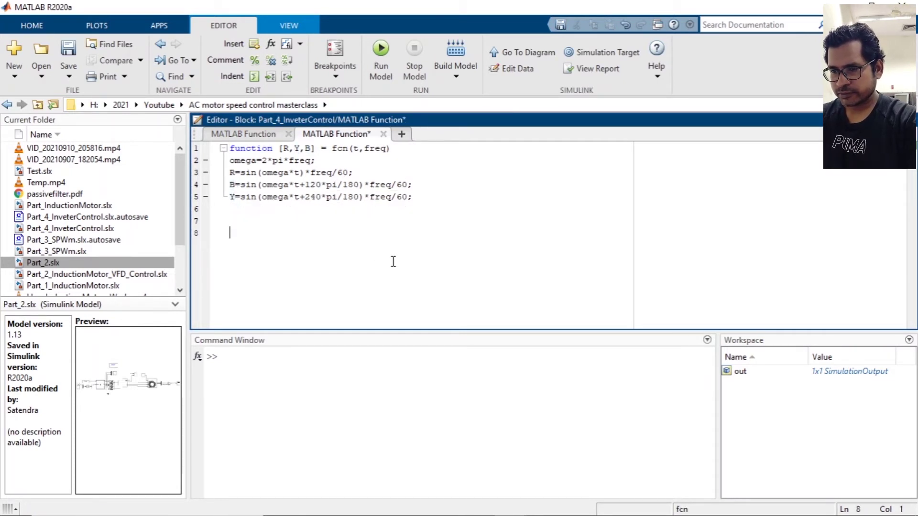
key(ctrl+s)
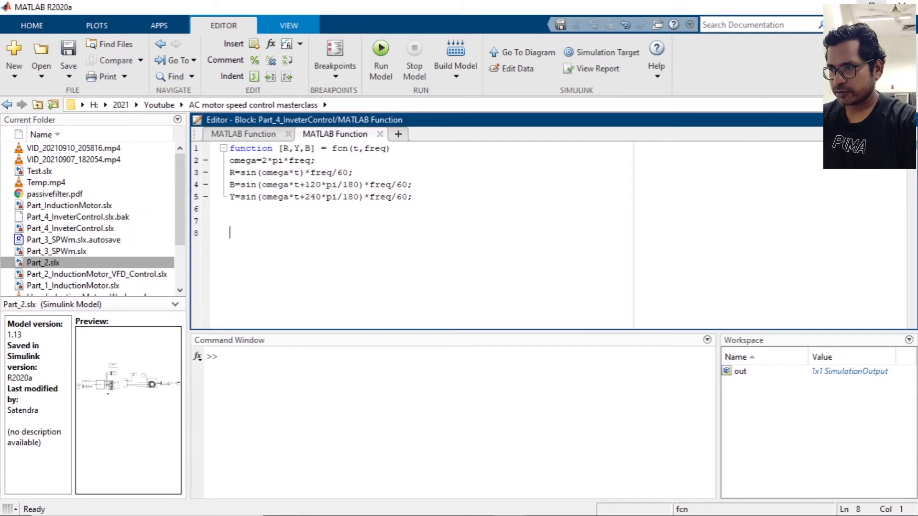
click(841, 6)
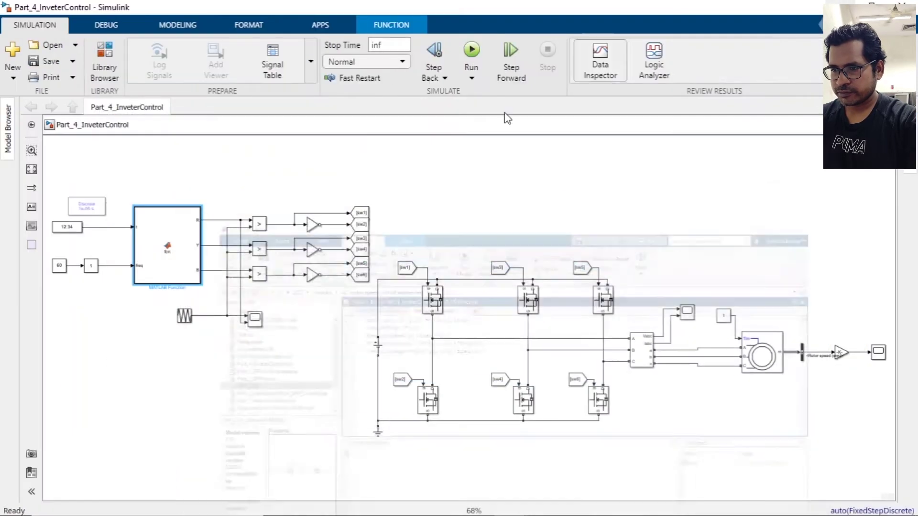
Step: Run the simulation again and place the rotor speed scope side by side with the model
click(467, 56)
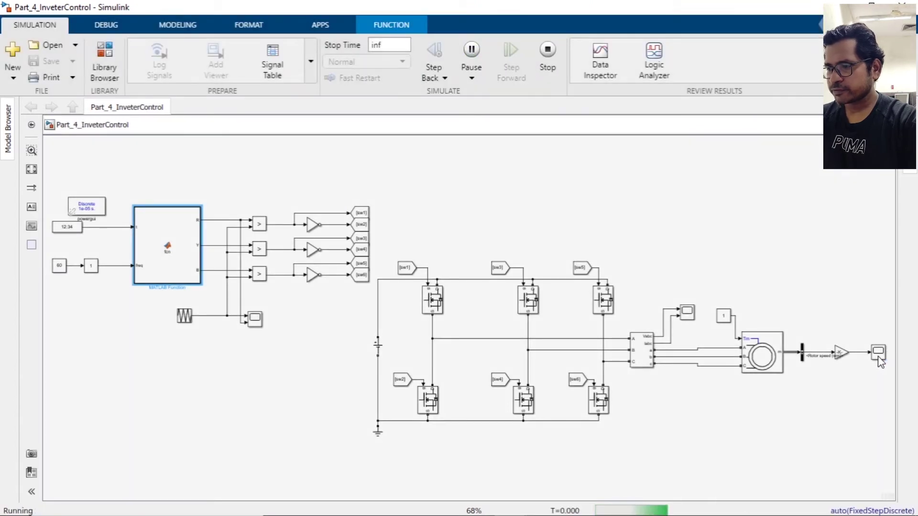
double_click(878, 353)
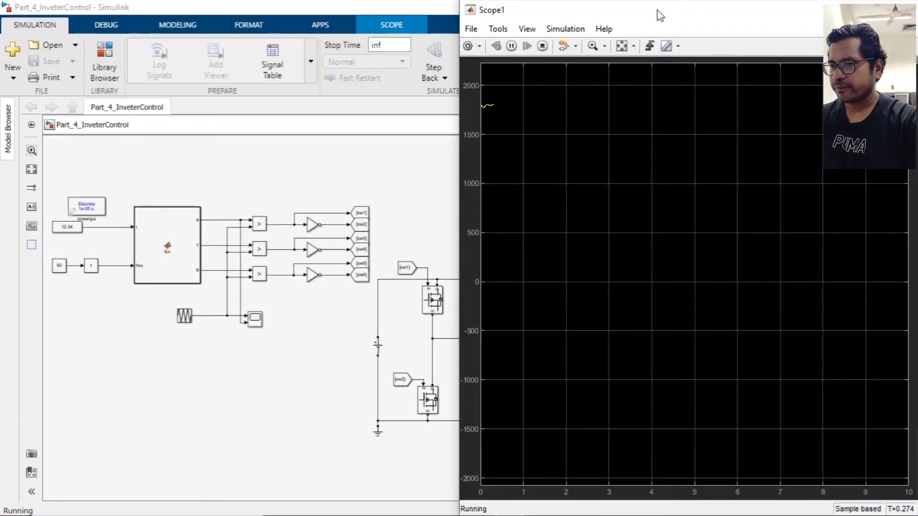
drag(656, 15, 916, 29)
click(38, 158)
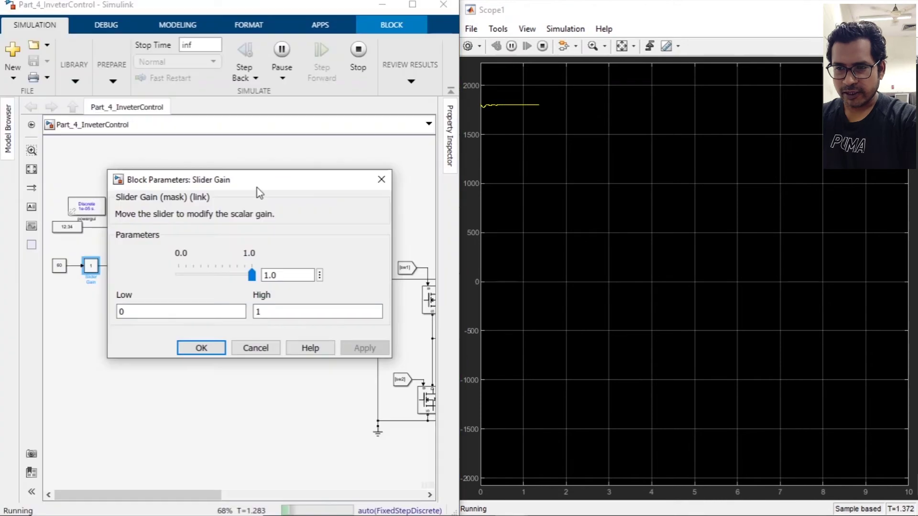
Step: Set the Slider Gain on the frequency input to 0.8 while the simulation runs
drag(256, 188, 231, 178)
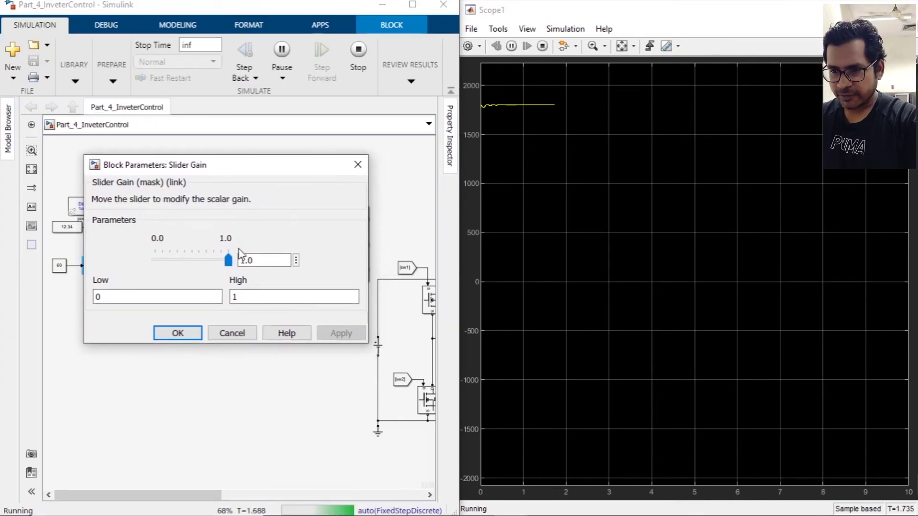
double_click(257, 260)
text(0.8)
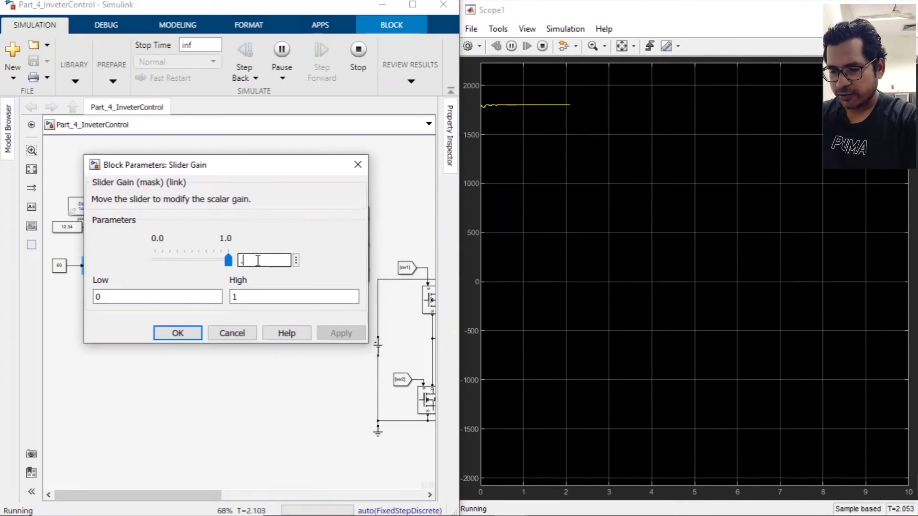
key(Return)
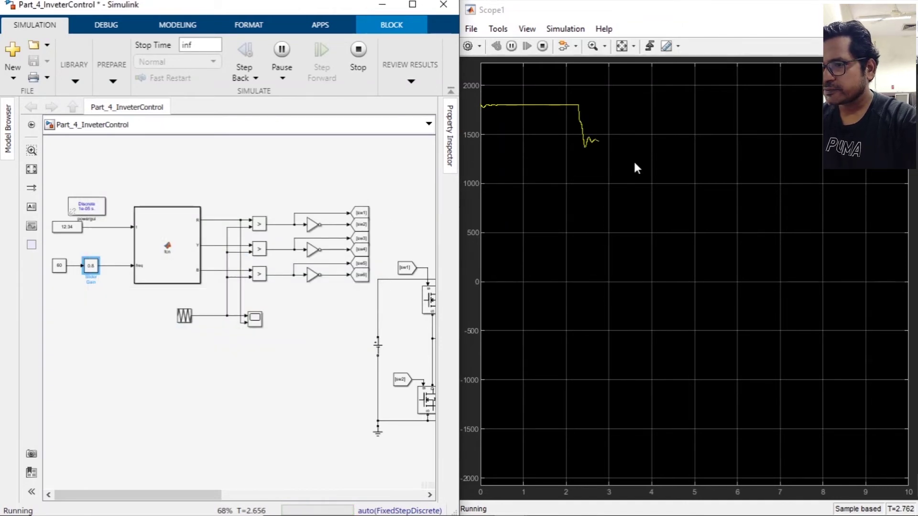
Step: Check the time and output values of the Repeating Sequence carrier block and close its parameters unchanged
click(186, 317)
double_click(186, 317)
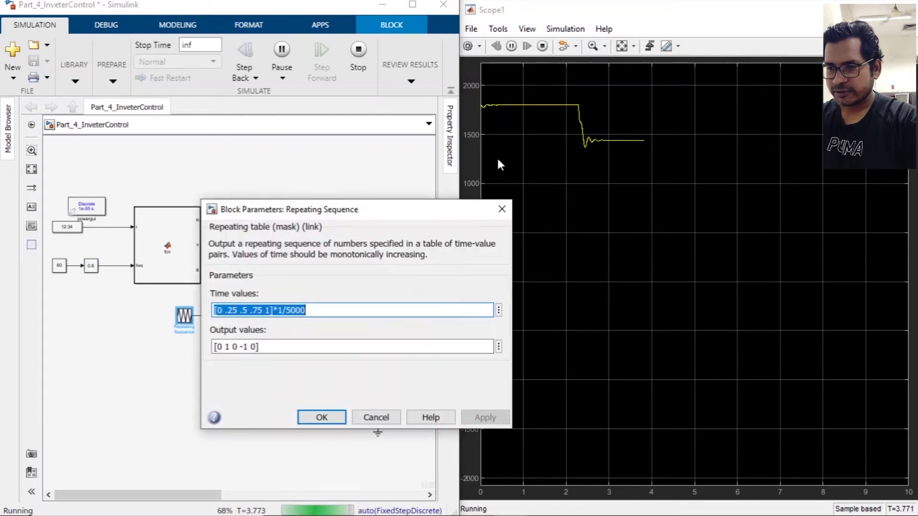
click(507, 205)
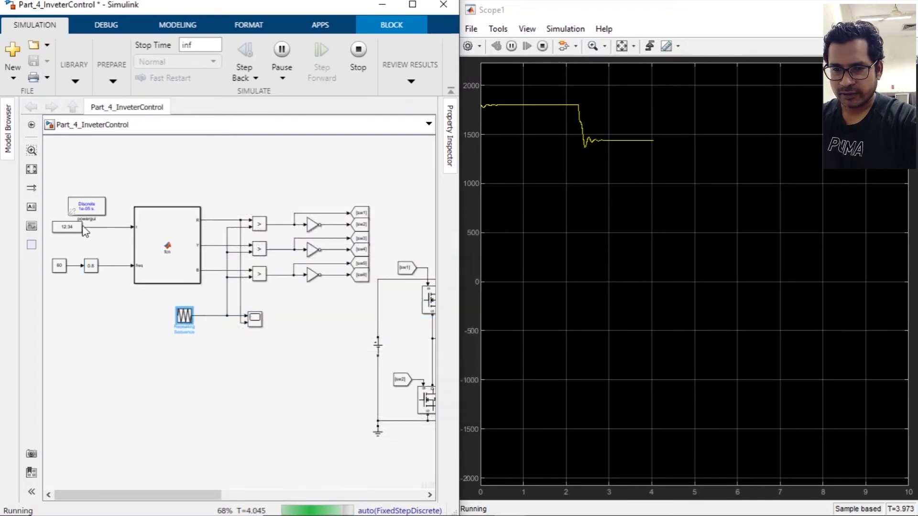
Step: Lower the frequency input's Slider Gain to 0.5 during the running simulation
double_click(90, 266)
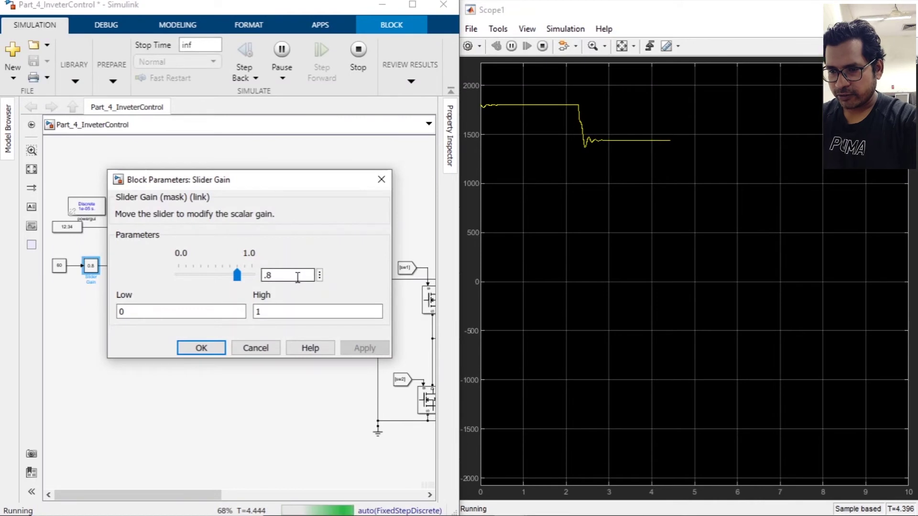
text(.)
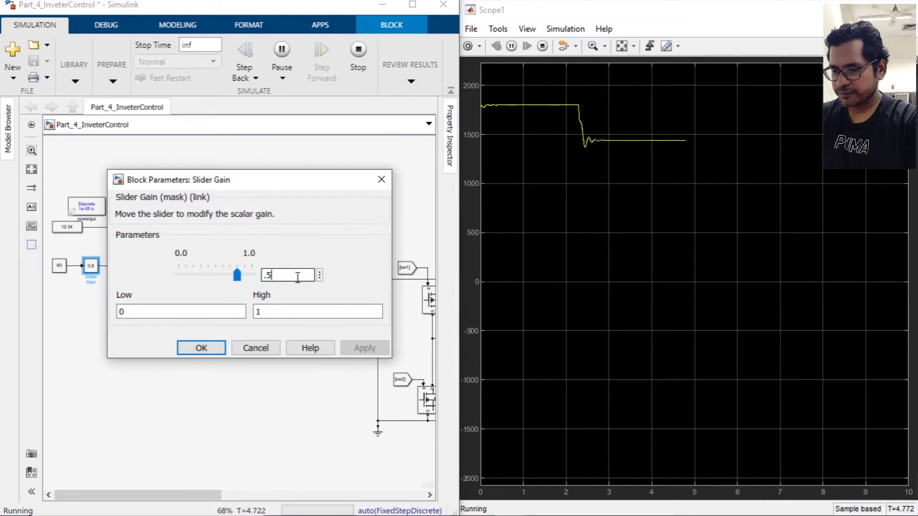
key(Return)
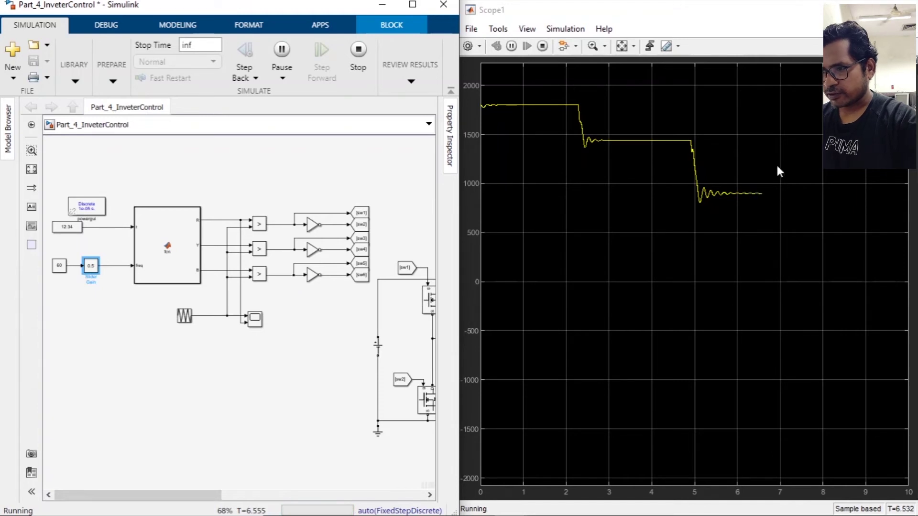
Step: Reduce the Slider Gain to 0.3 and scale the rotor speed scope's axes to fit the trace
double_click(92, 267)
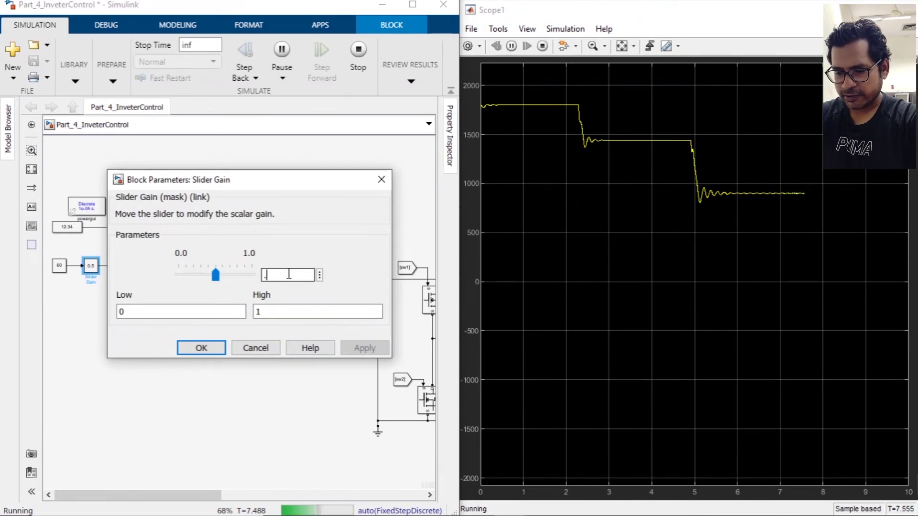
click(199, 348)
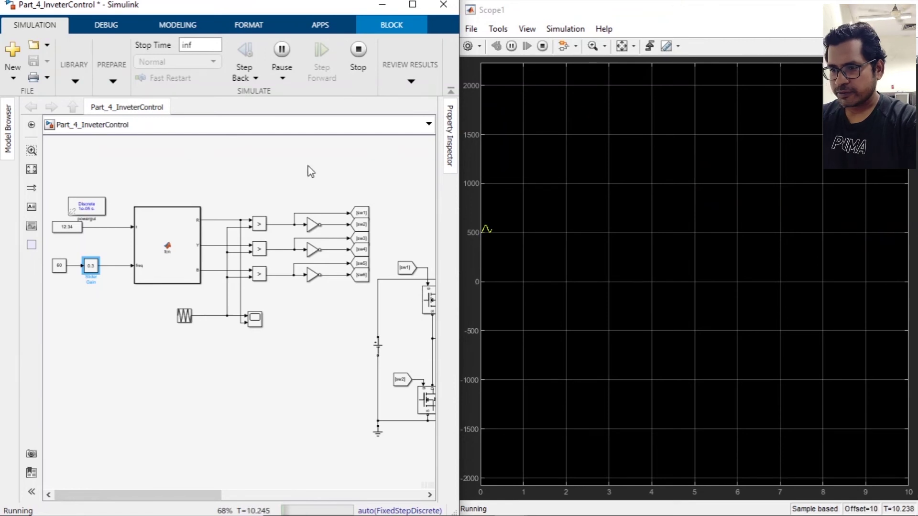
click(623, 45)
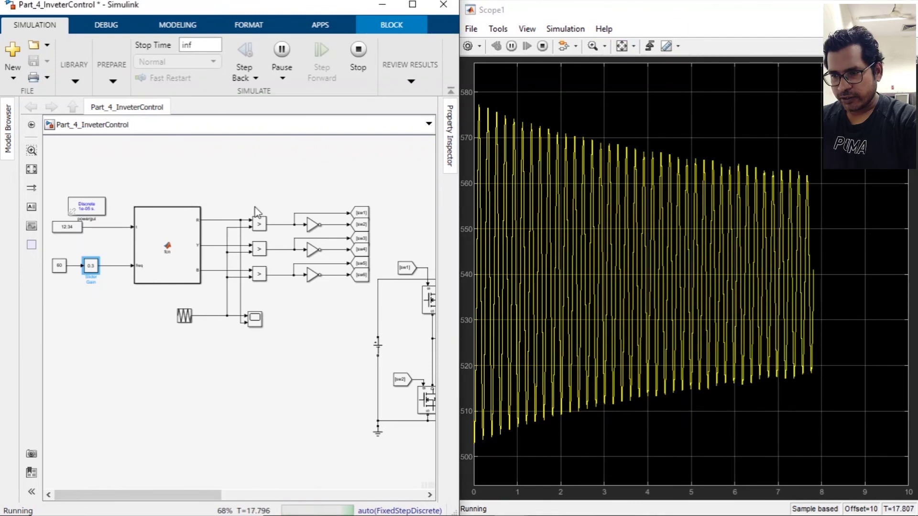
click(255, 207)
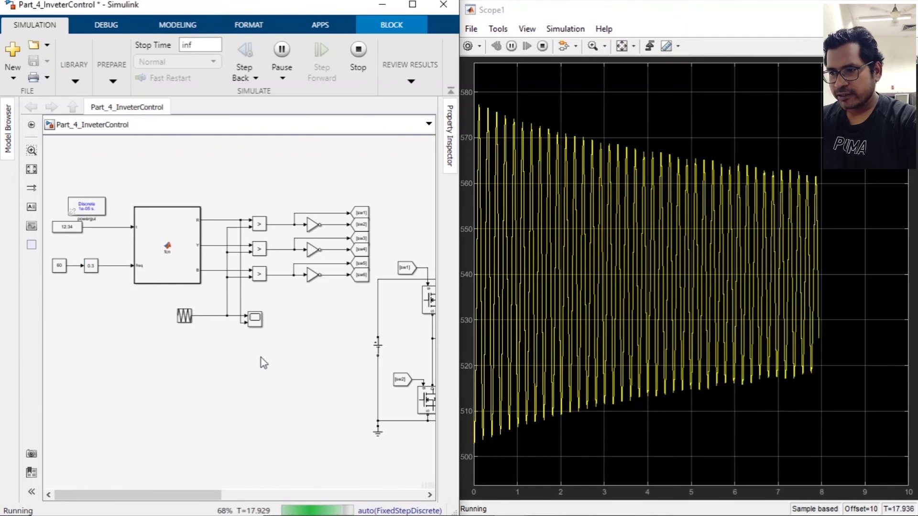